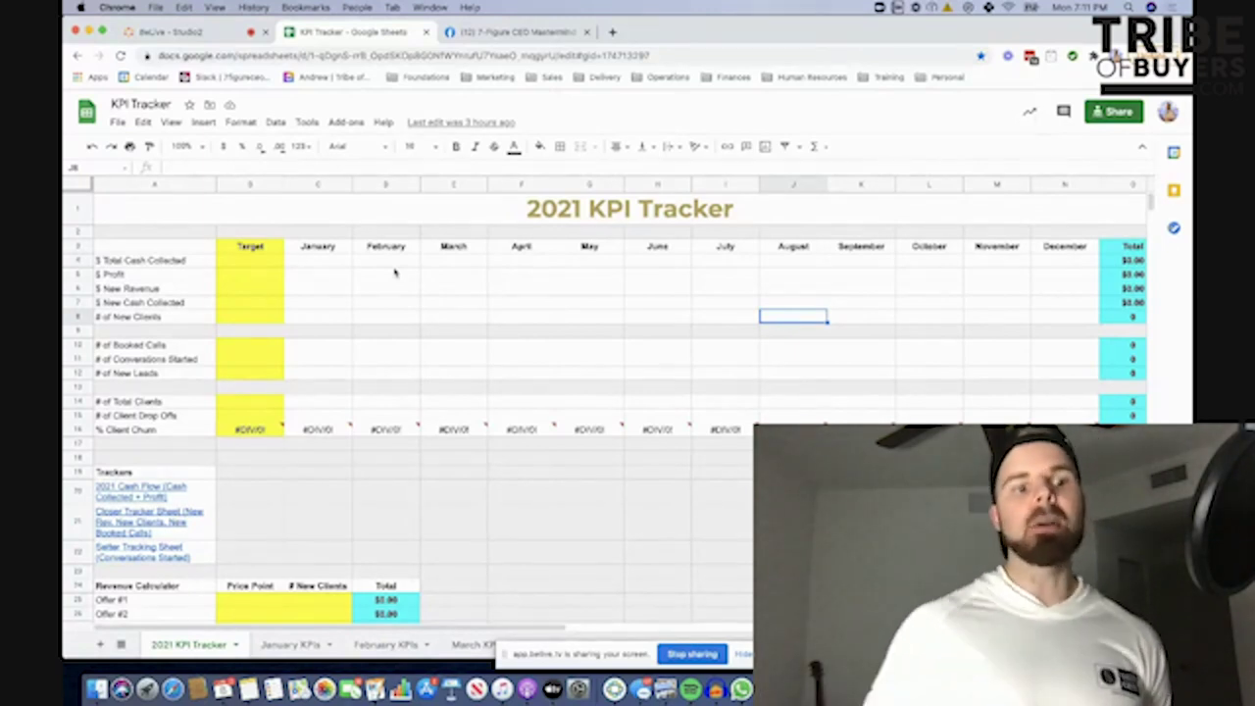
# - View the linked 2021 Cash Flow template from the Trackers list and the BeLive stream, returning to the KPI Tracker
pyautogui.click(144, 495)
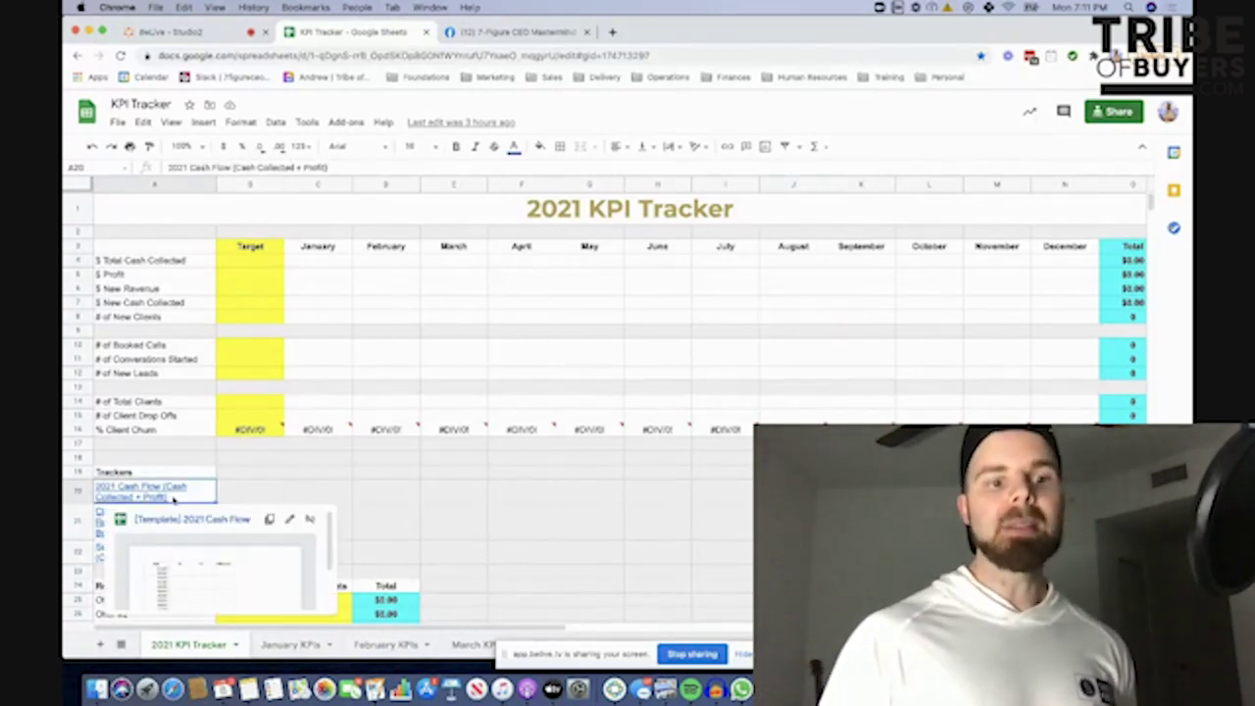
pyautogui.click(192, 523)
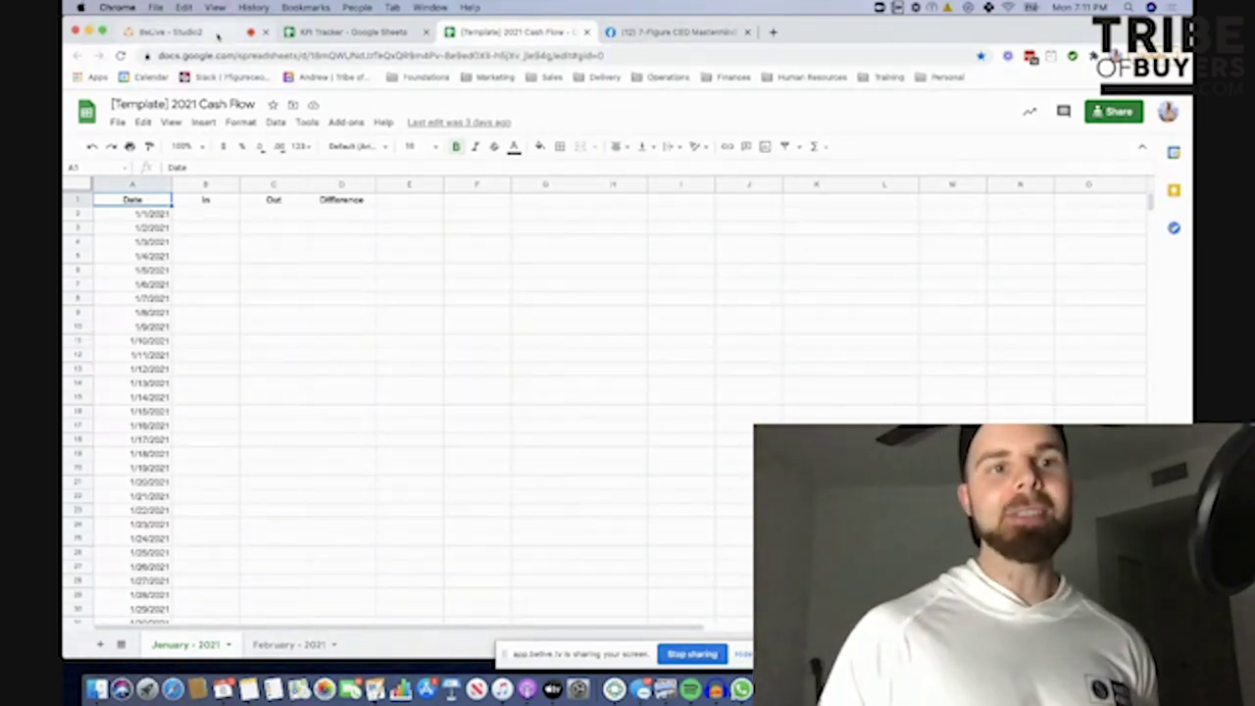
pyautogui.click(186, 31)
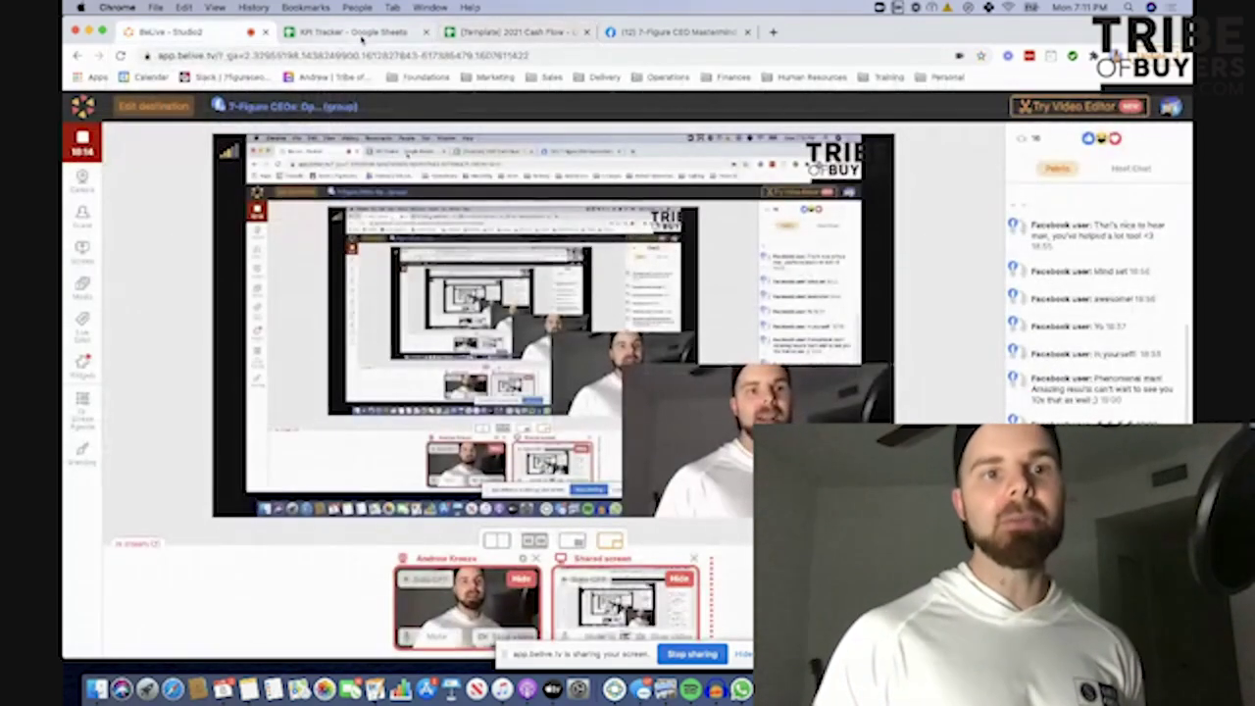
pyautogui.click(355, 33)
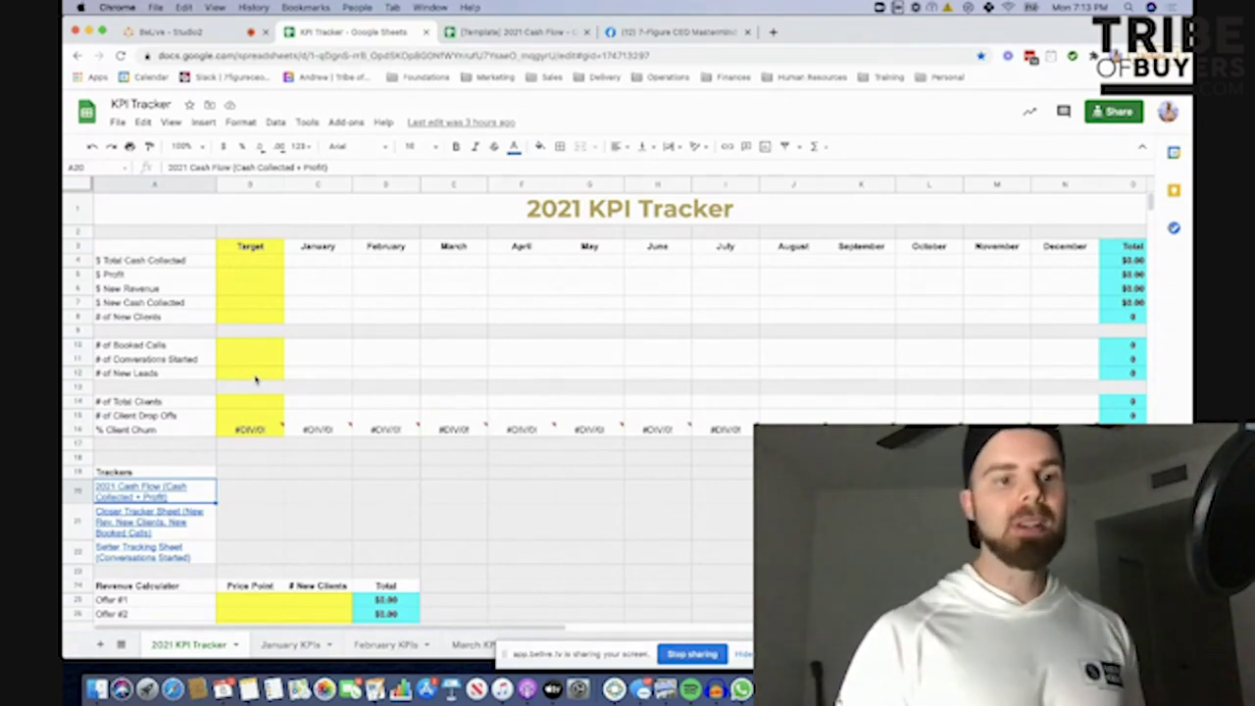
# - Examine the target cells for total clients and client drop offs, and preview the Closer and Setter tracker links
pyautogui.click(262, 405)
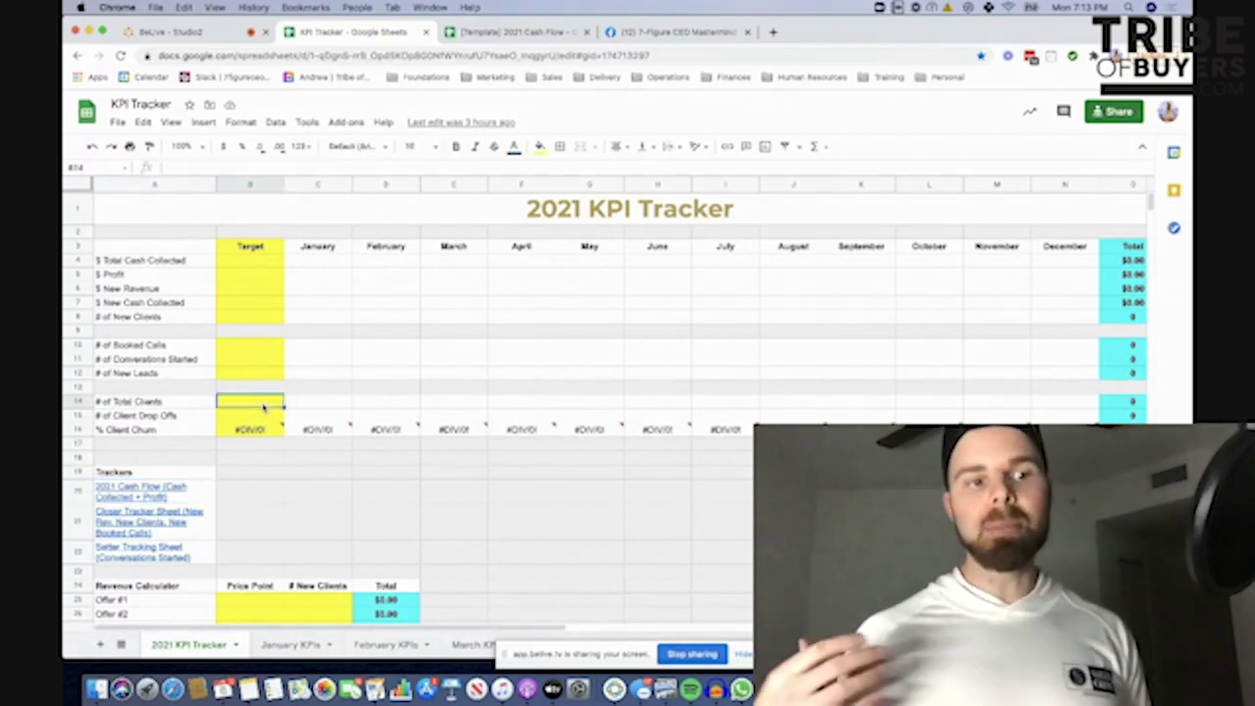
pyautogui.click(268, 416)
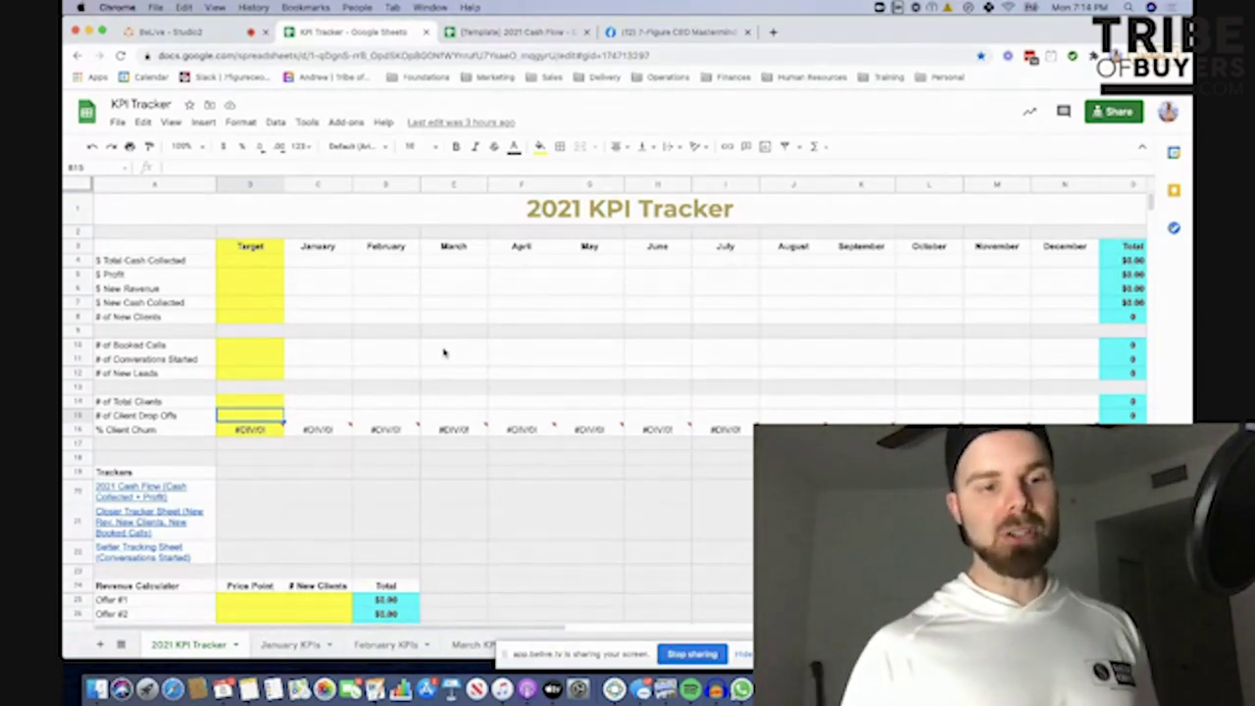
pyautogui.scroll(-5, 444, 353)
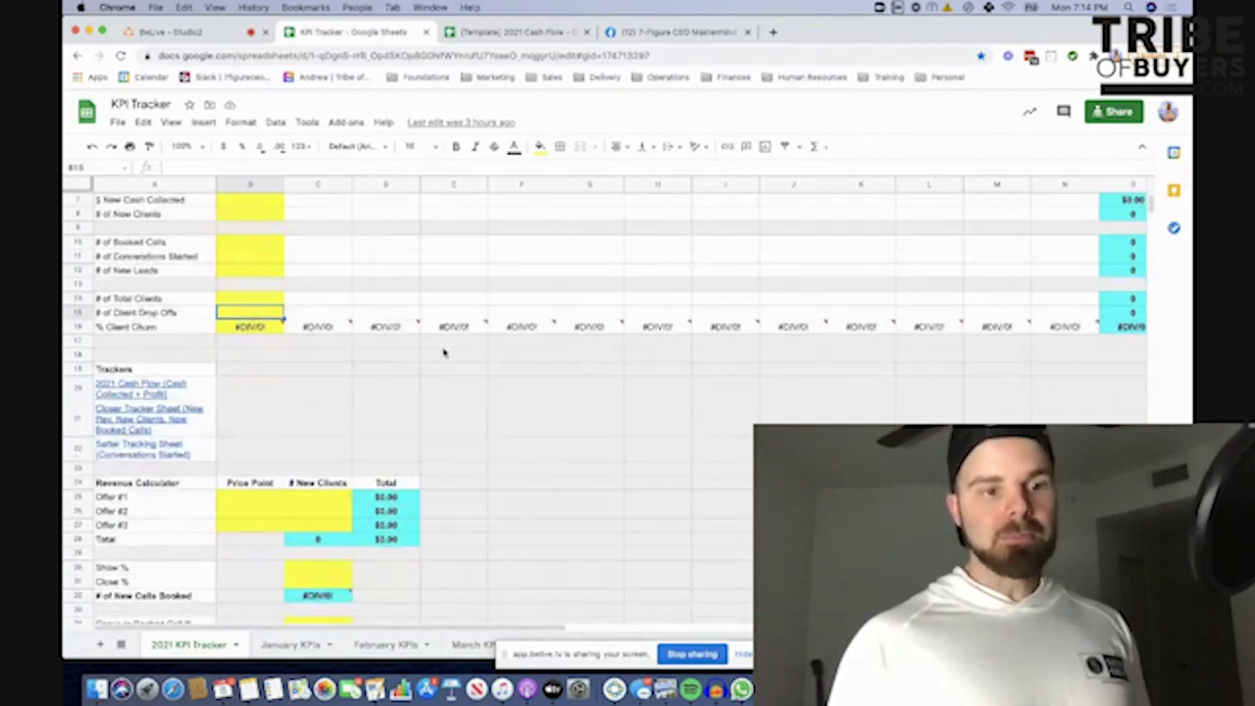
pyautogui.scroll(-1, 392, 363)
pyautogui.click(196, 392)
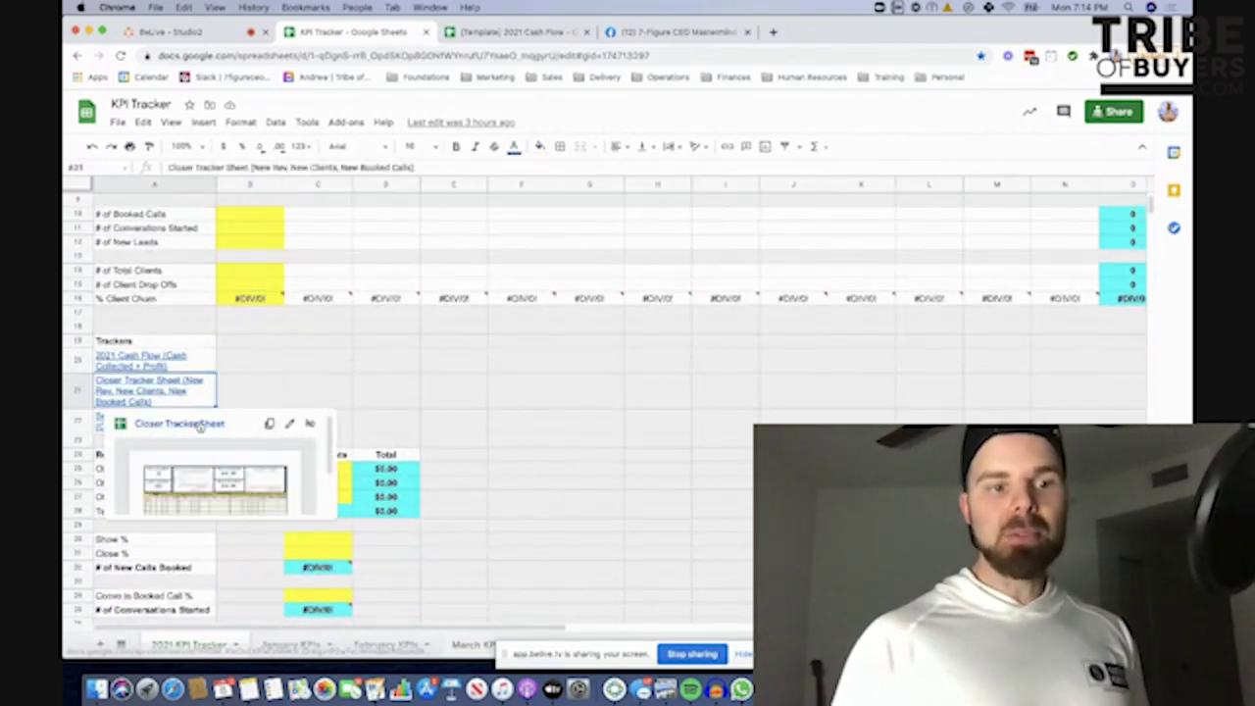
pyautogui.click(255, 390)
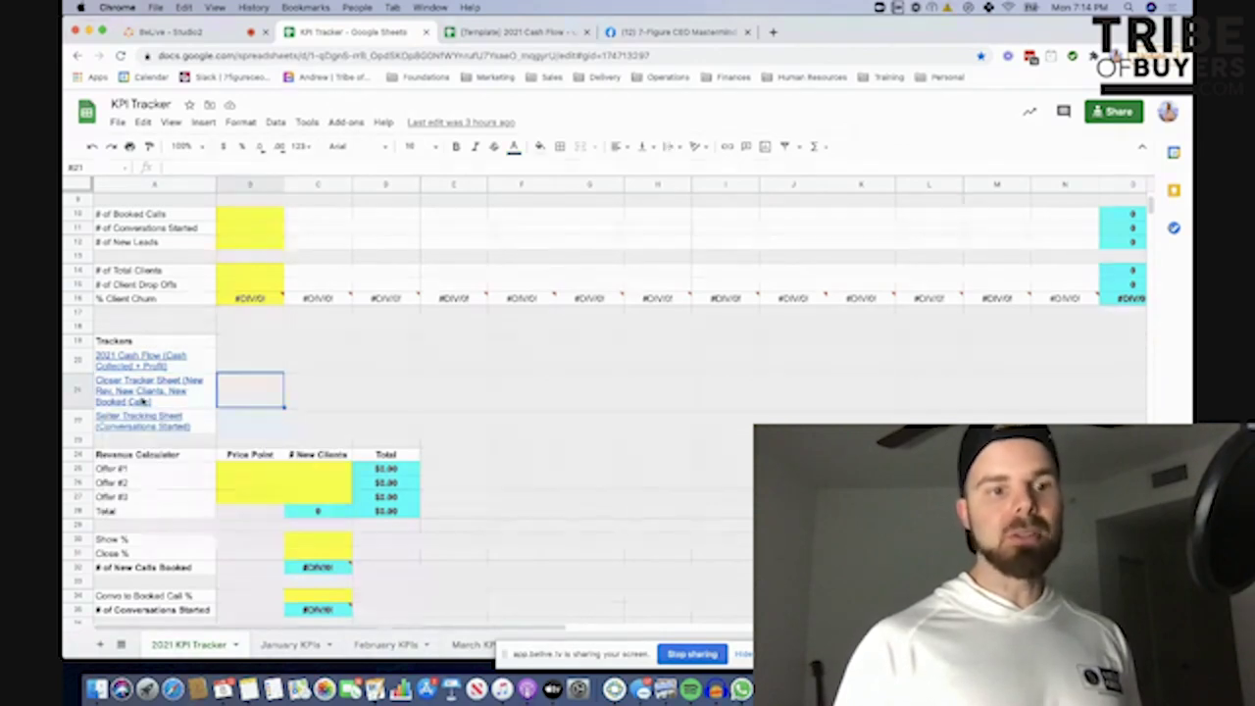
pyautogui.click(196, 422)
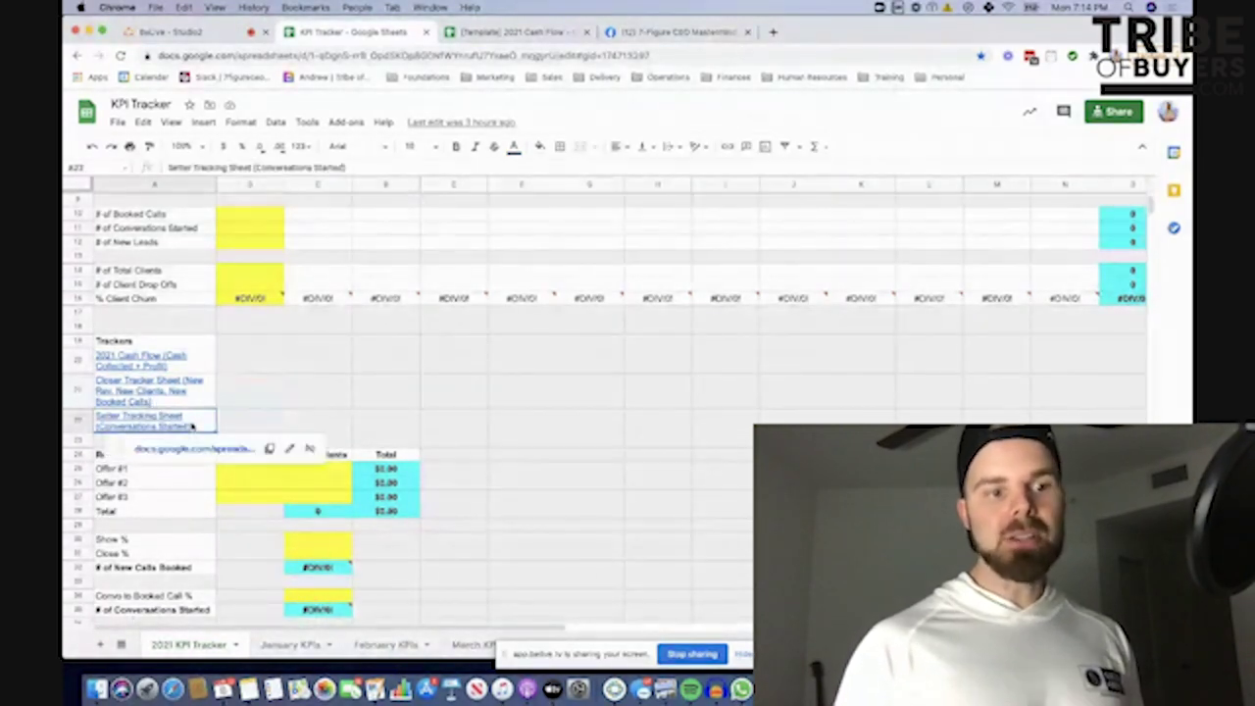
pyautogui.click(290, 409)
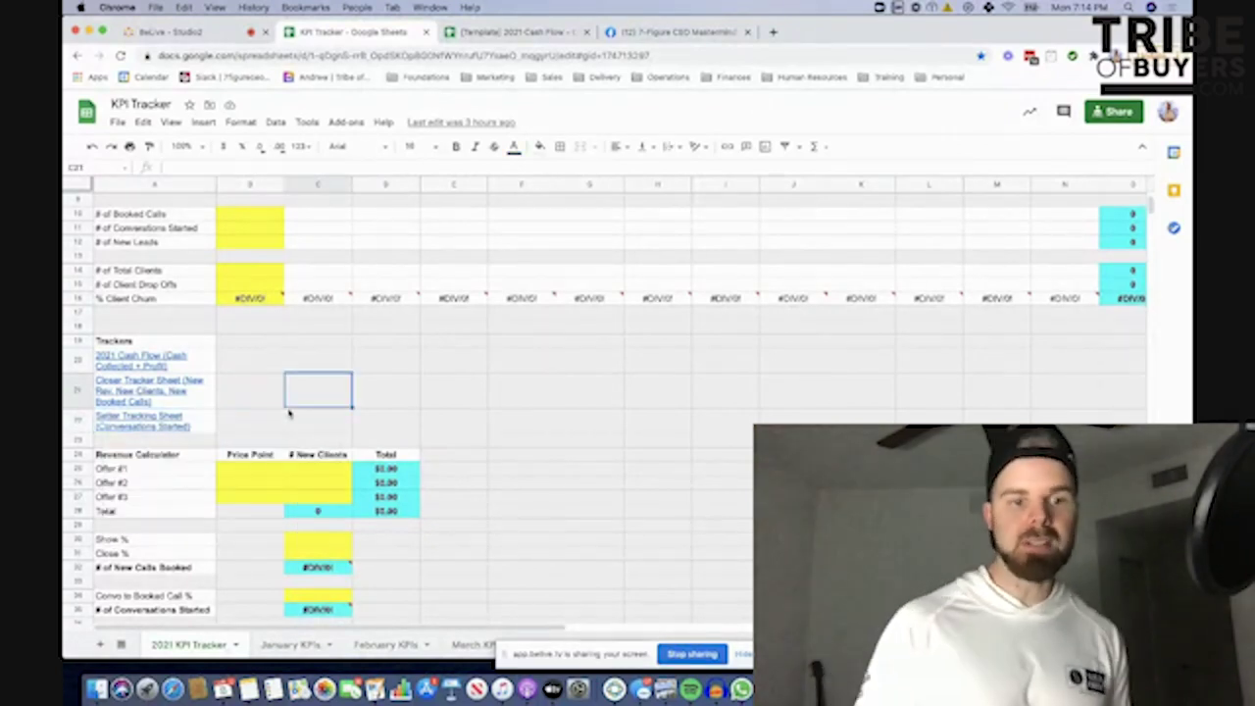
# - Examine the Revenue Calculator's price point and total cells, checking the BeLive stream in between
pyautogui.scroll(-3, 292, 413)
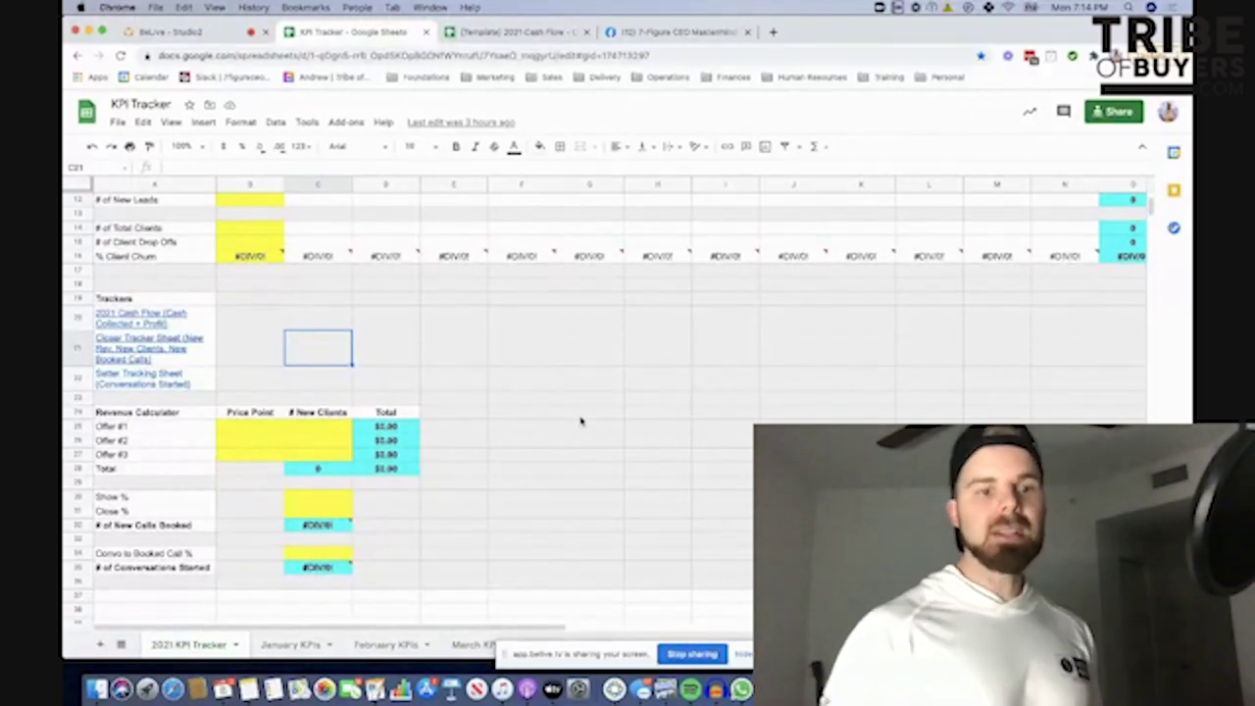
pyautogui.click(251, 429)
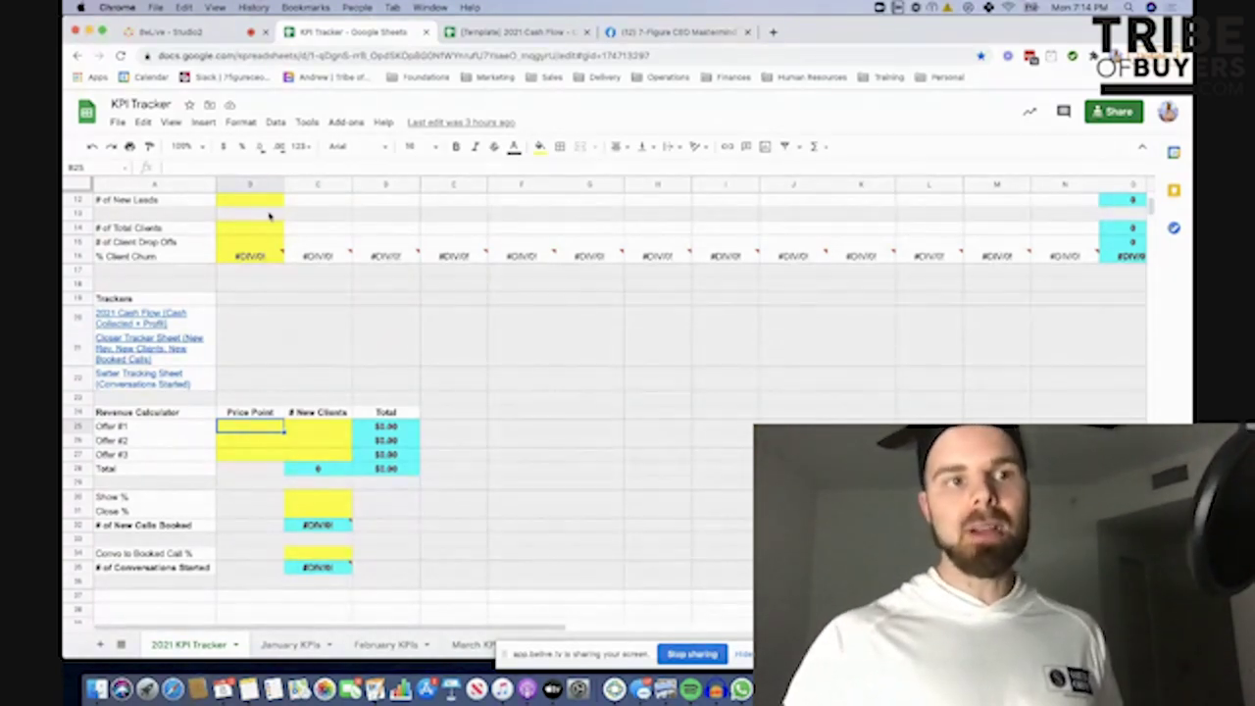
pyautogui.click(207, 33)
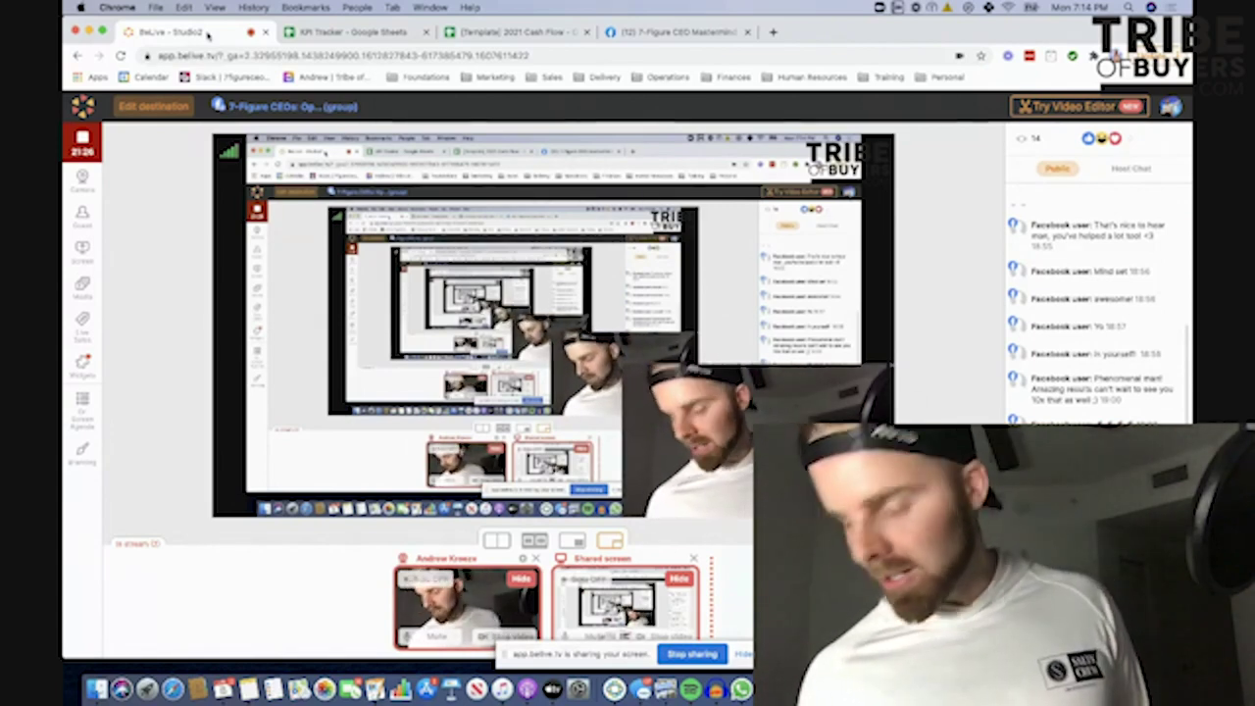
pyautogui.click(337, 32)
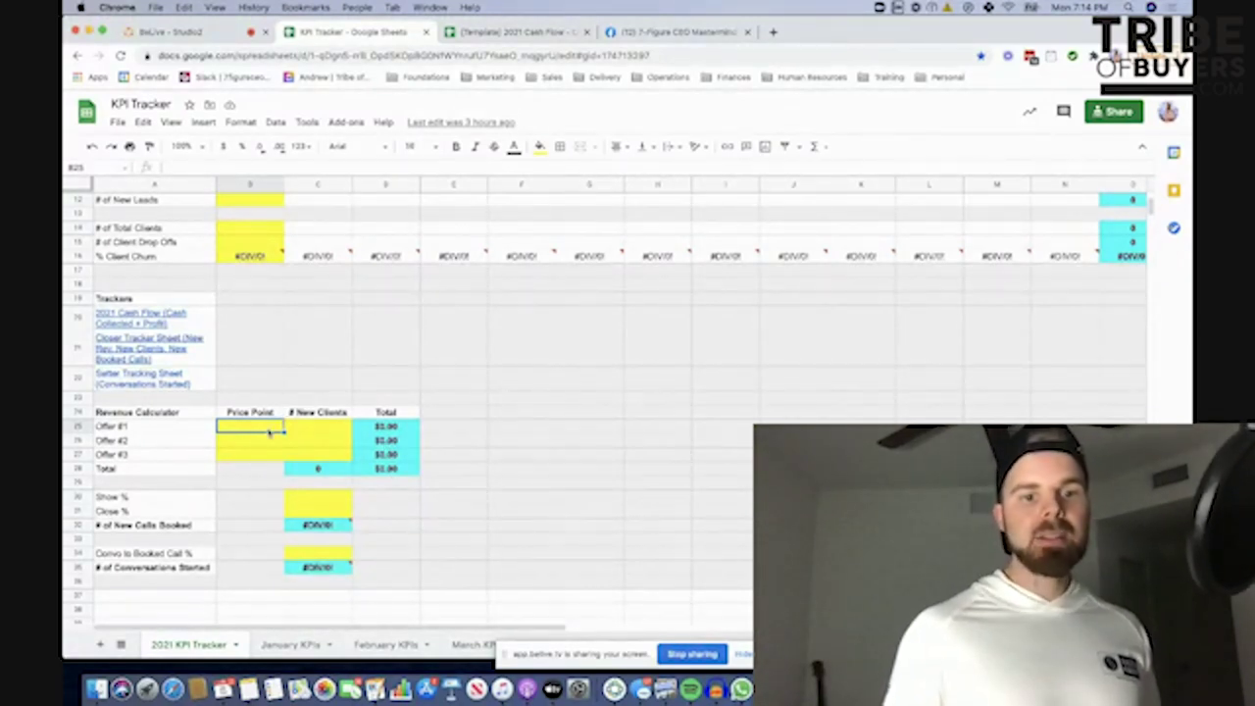
pyautogui.click(379, 470)
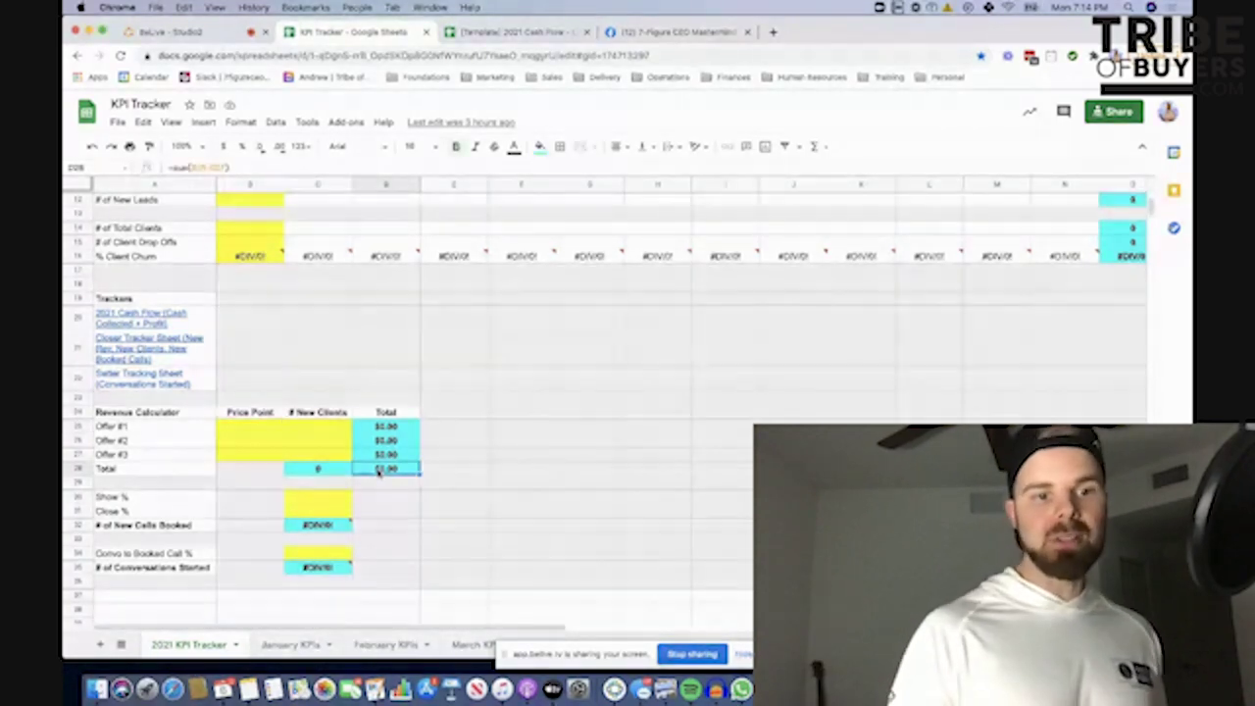
# - Enter price points of 5000 for Offer #1 and 50000 for Offer #2 in the Revenue Calculator
pyautogui.click(252, 427)
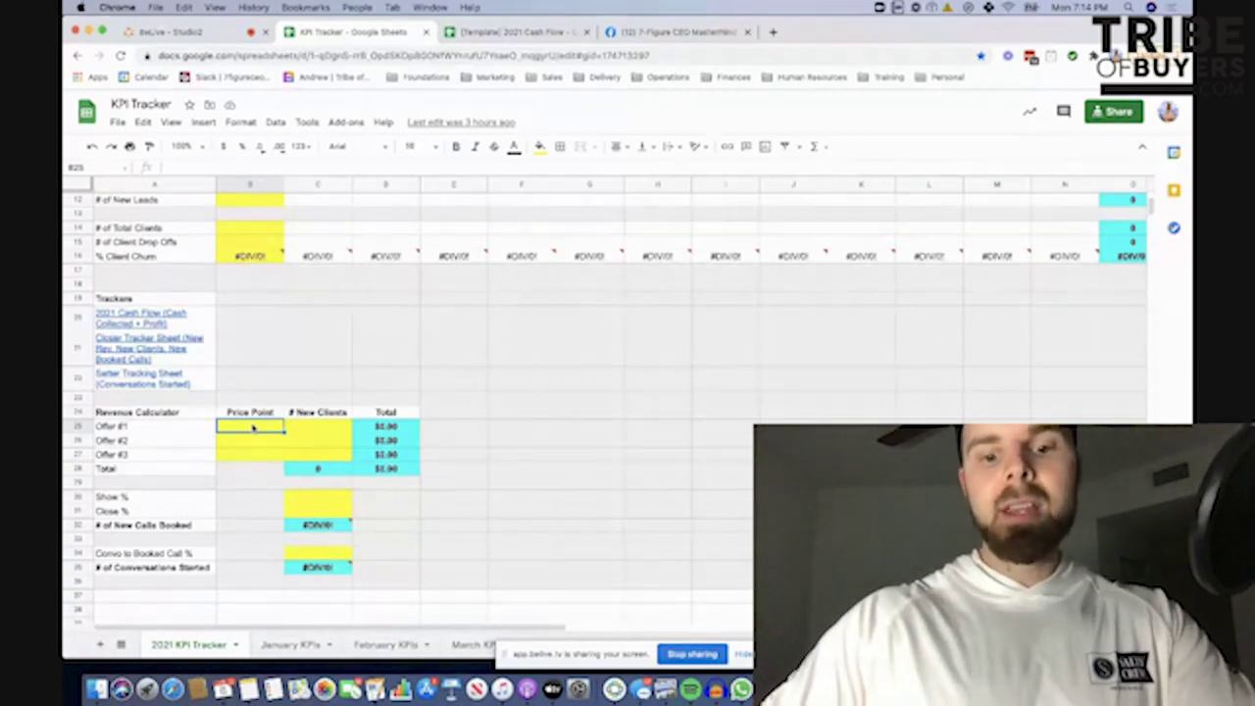
pyautogui.write('700')
pyautogui.press('Escape')
pyautogui.write('5000')
pyautogui.press('Return')
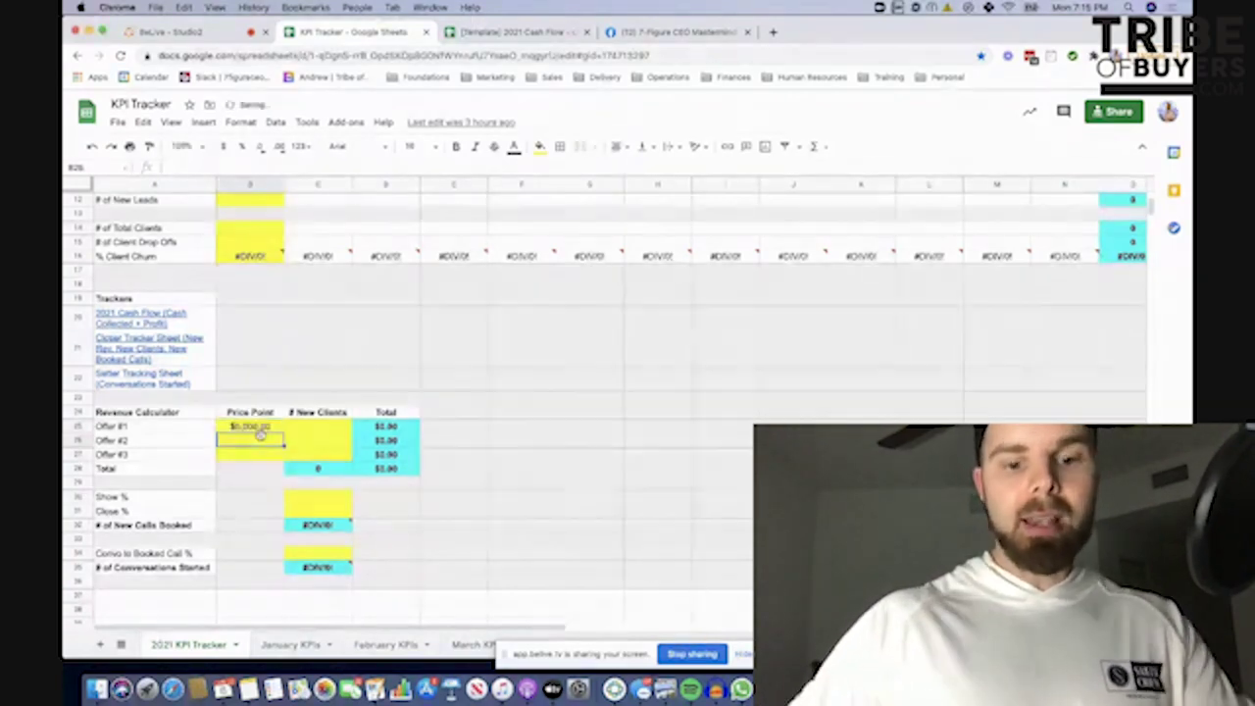
pyautogui.write('50000')
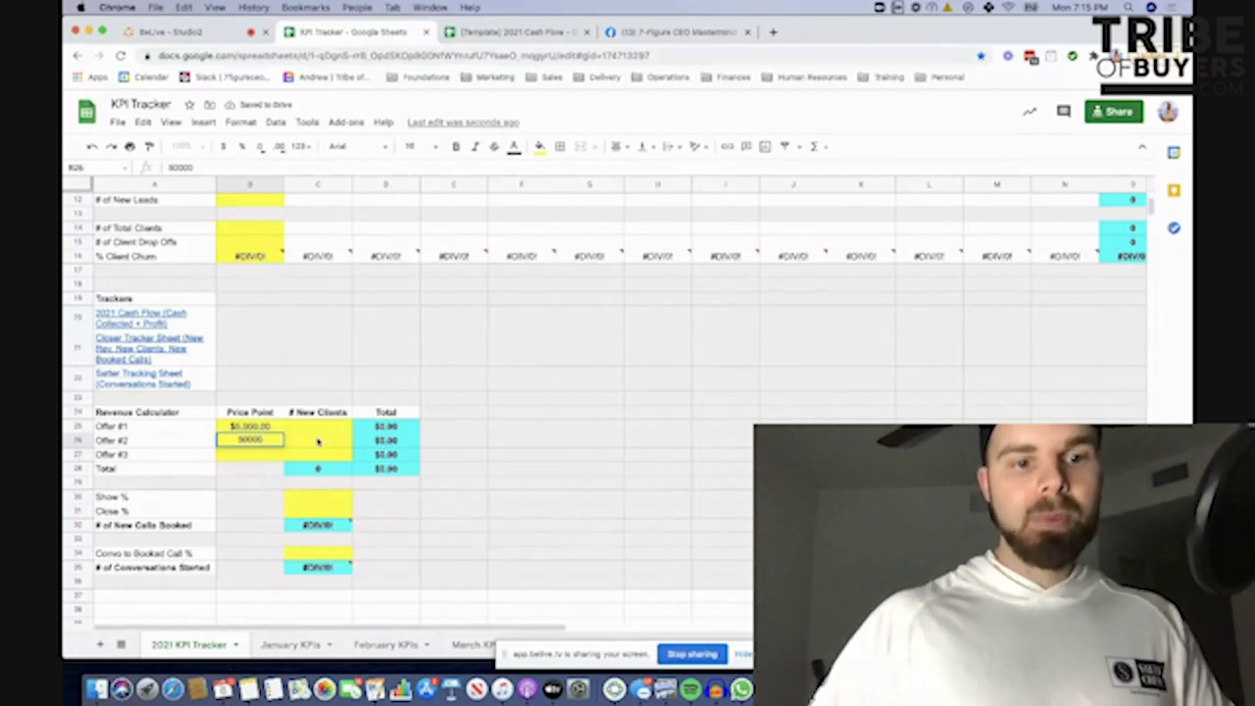
# - Set the number of new clients to 4 for Offer #2 and 20 for Offer #1
pyautogui.click(325, 446)
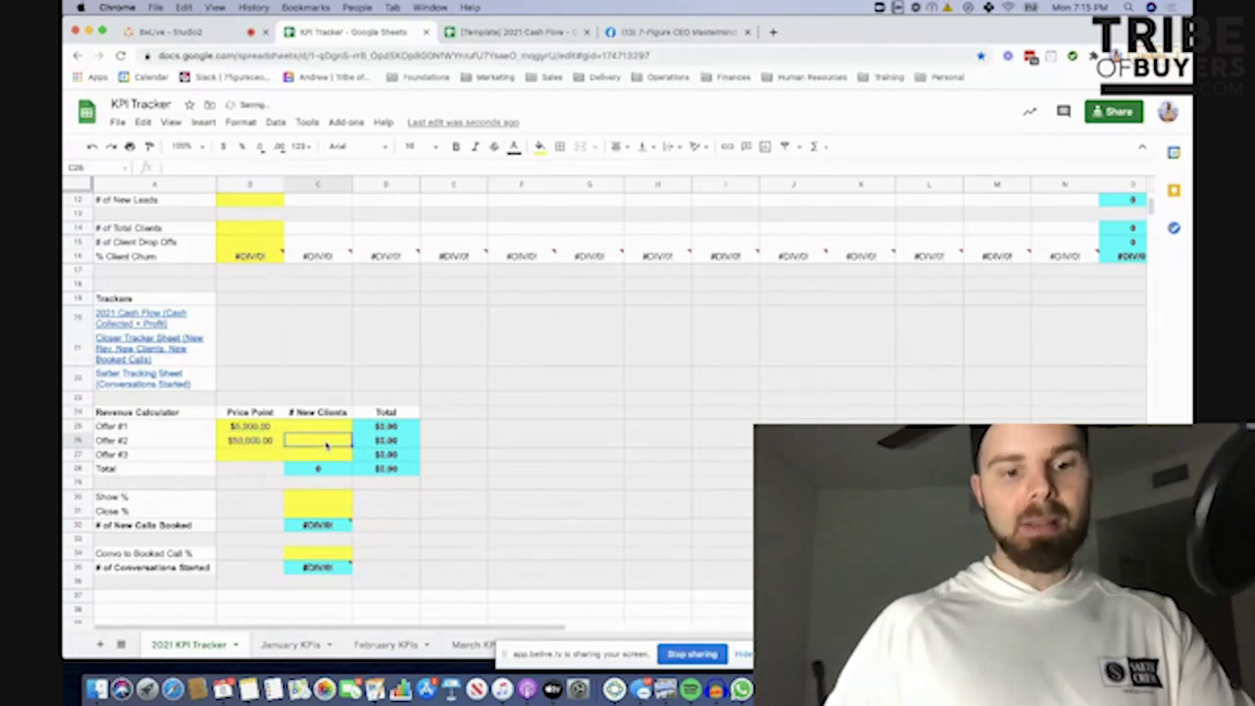
pyautogui.write('4')
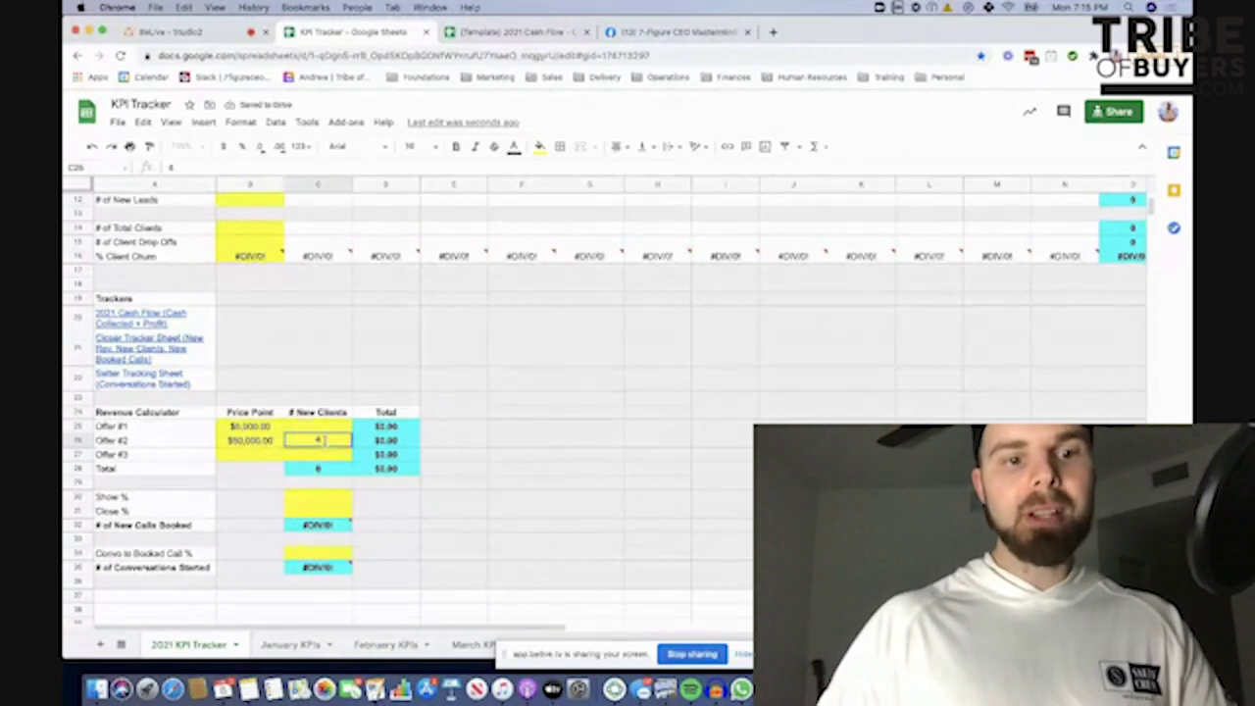
pyautogui.click(326, 428)
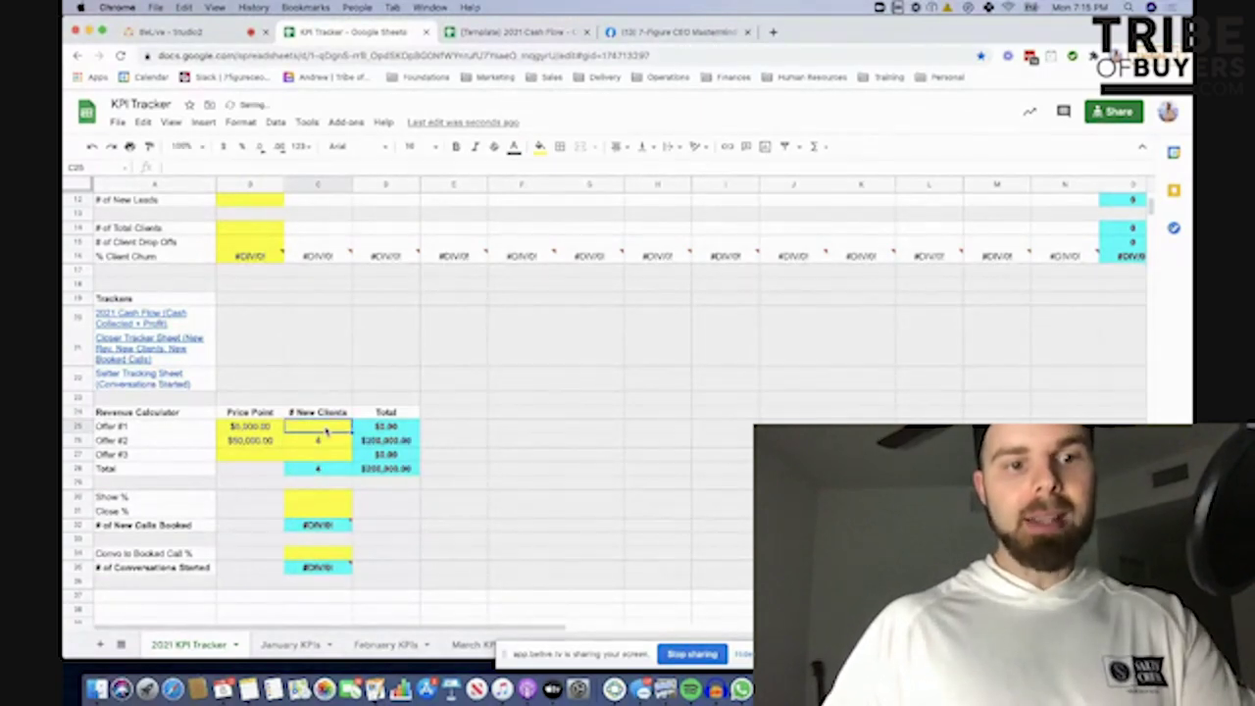
pyautogui.write('20')
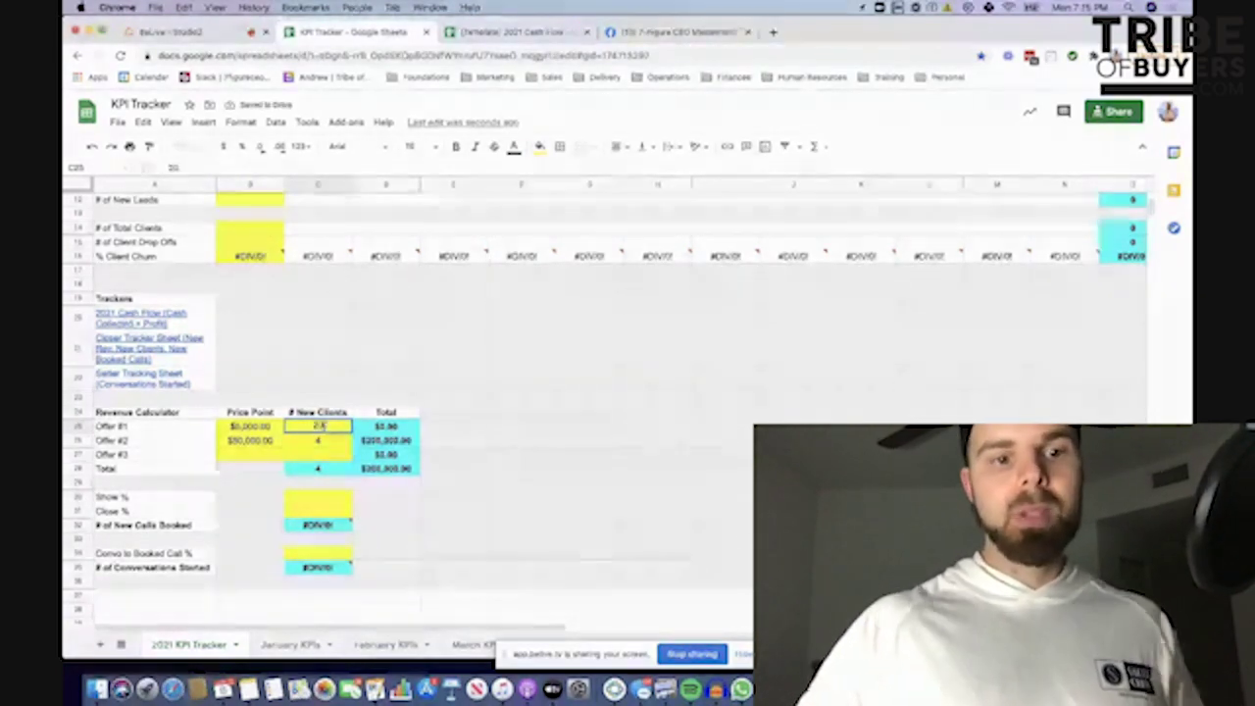
pyautogui.click(495, 443)
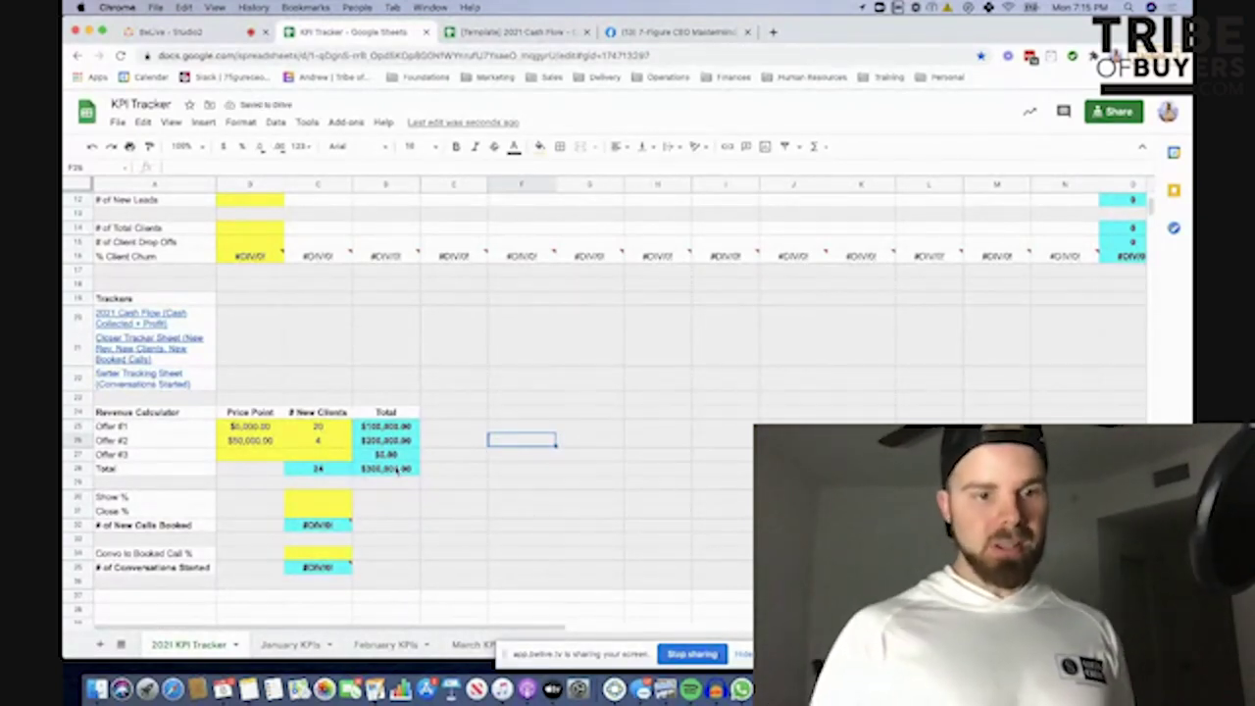
pyautogui.click(334, 472)
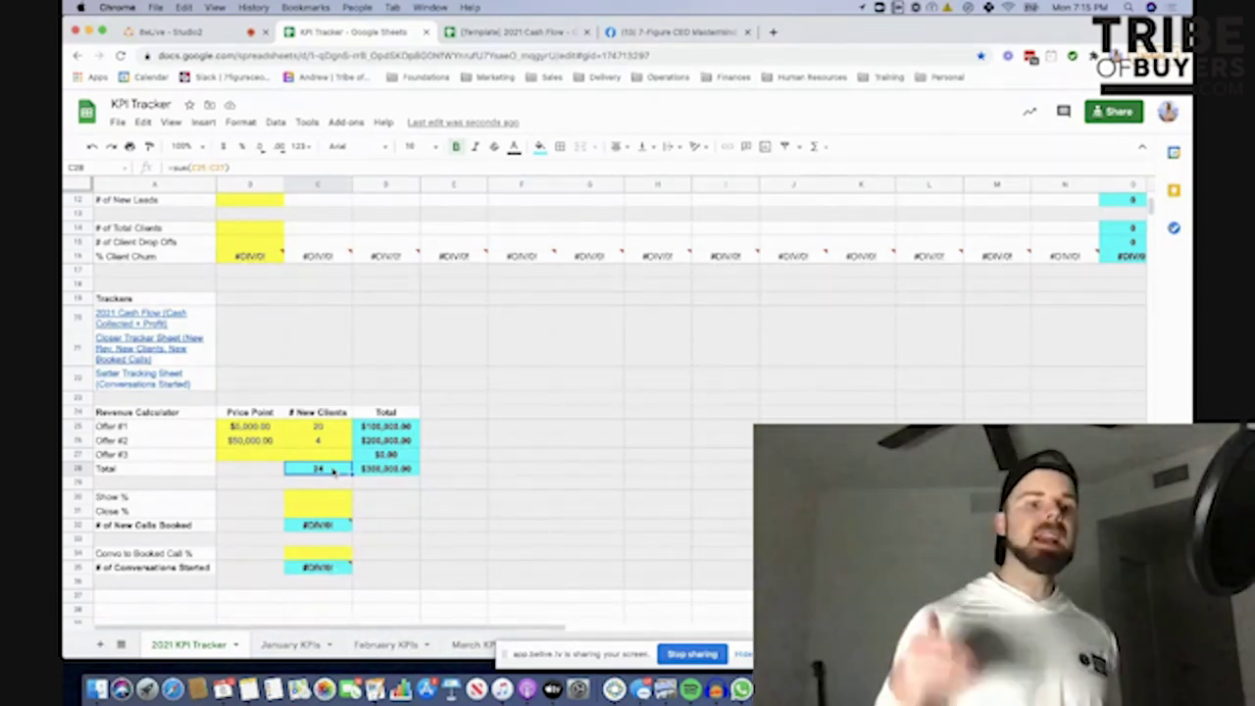
# - Set Show % to 80% and Close % to 50% below the Revenue Calculator
pyautogui.click(320, 501)
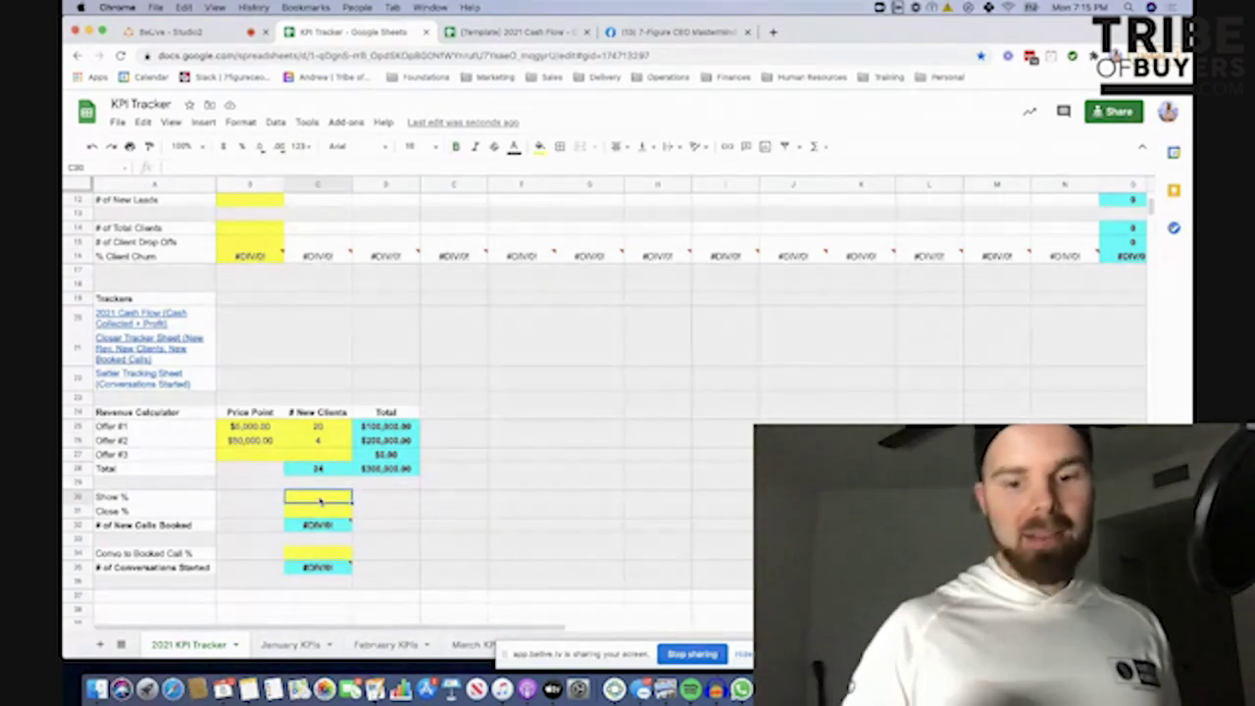
pyautogui.write('80%')
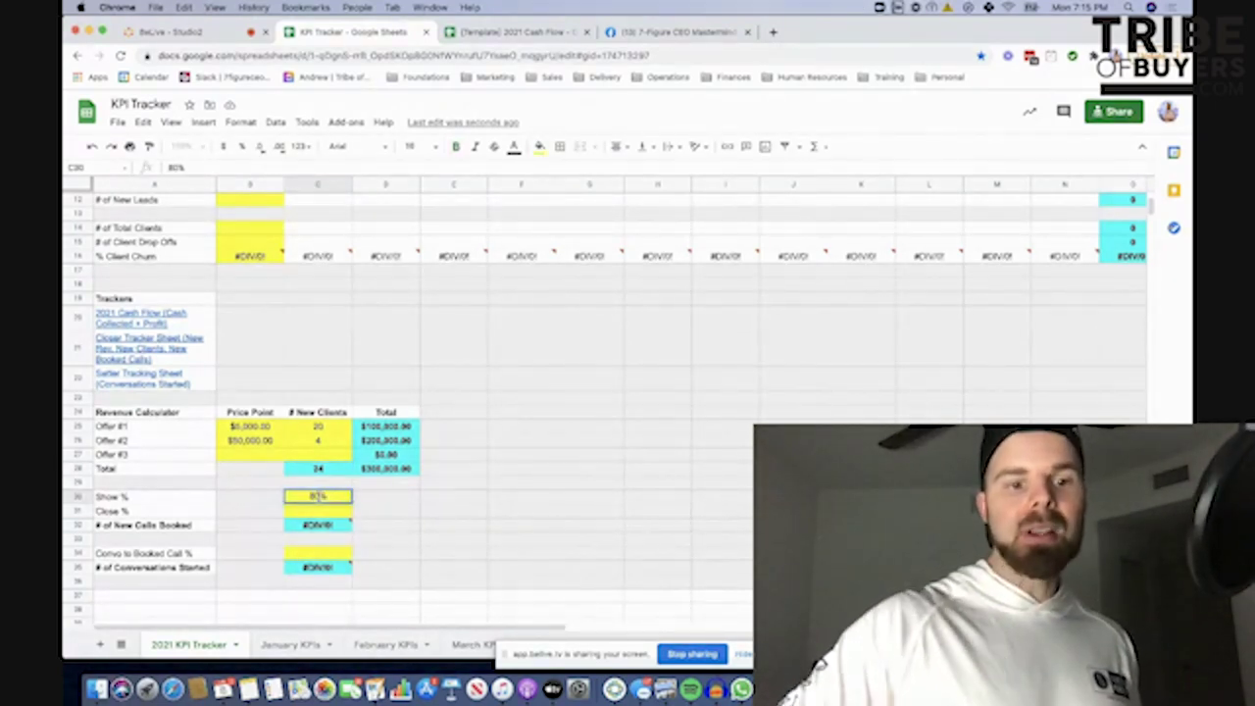
pyautogui.click(474, 511)
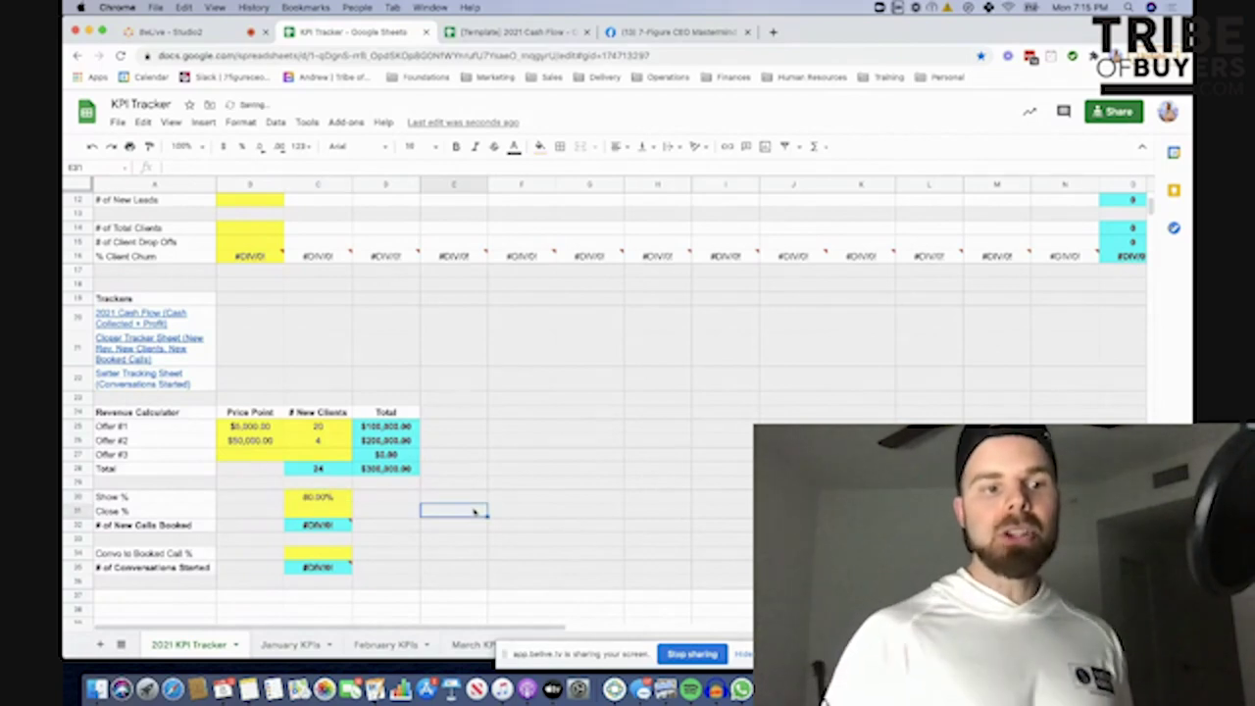
pyautogui.click(336, 512)
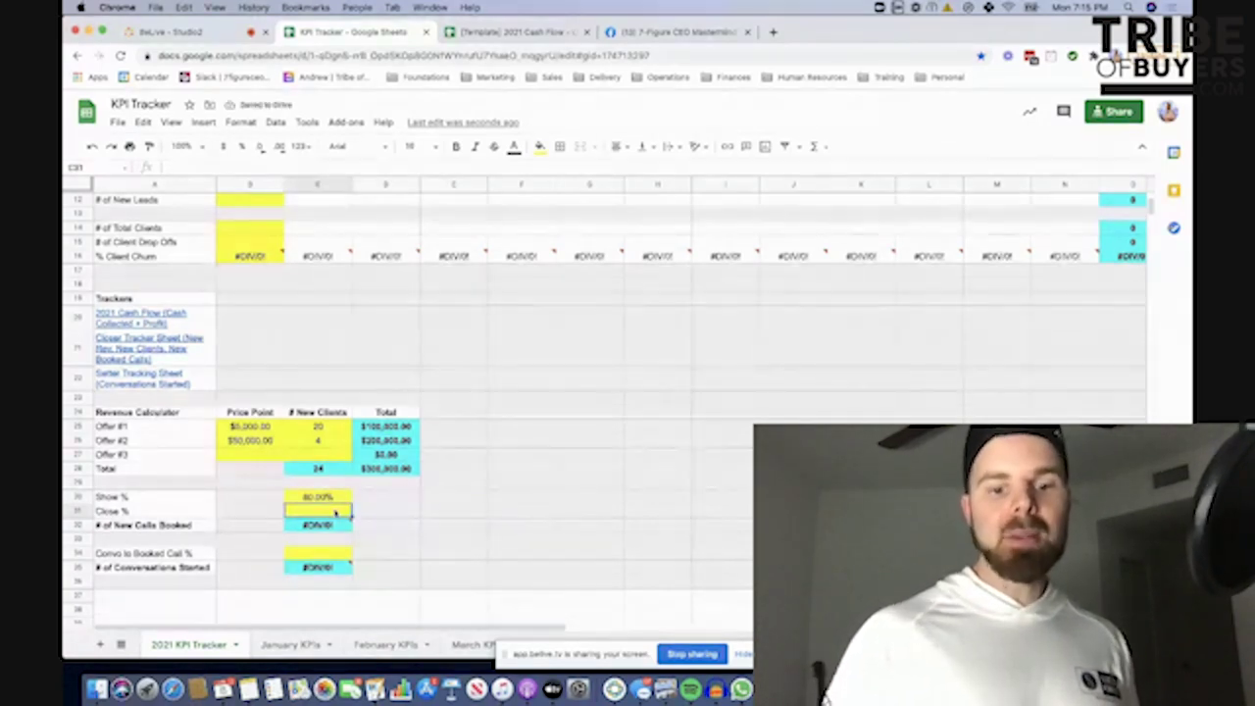
pyautogui.write('5%')
pyautogui.click(455, 518)
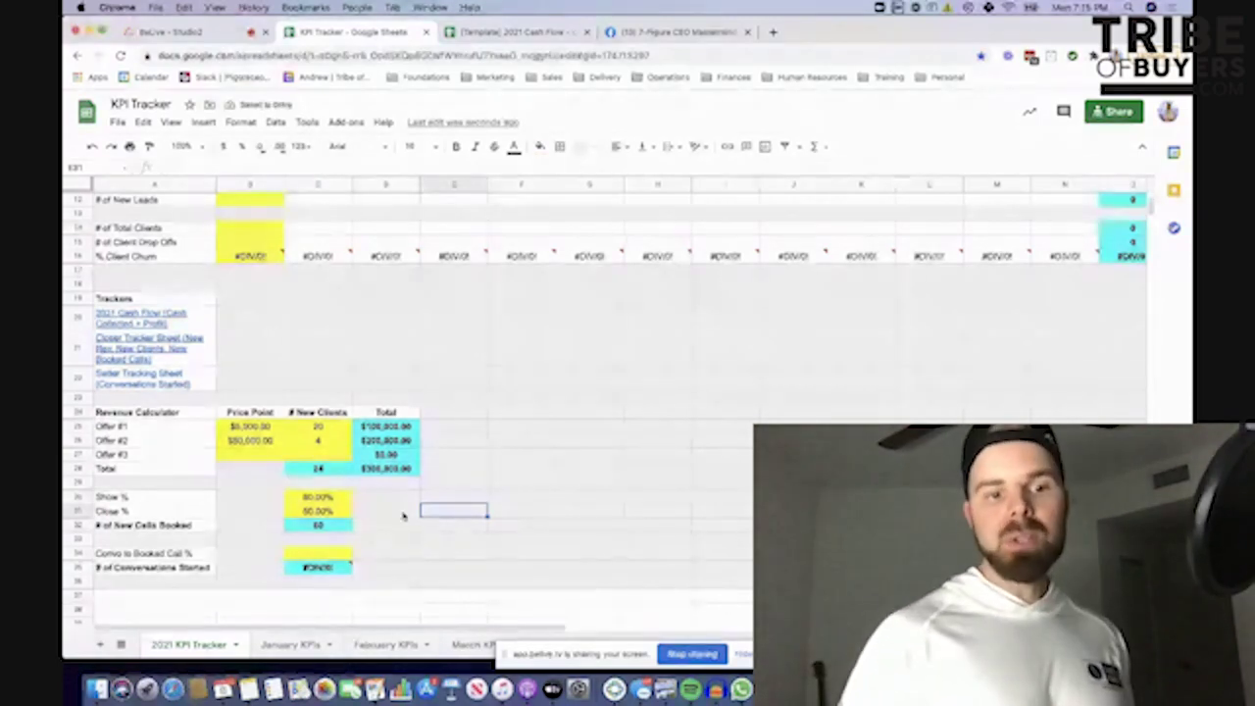
# - Set the Convo to Booked Call % to 5%
pyautogui.click(345, 555)
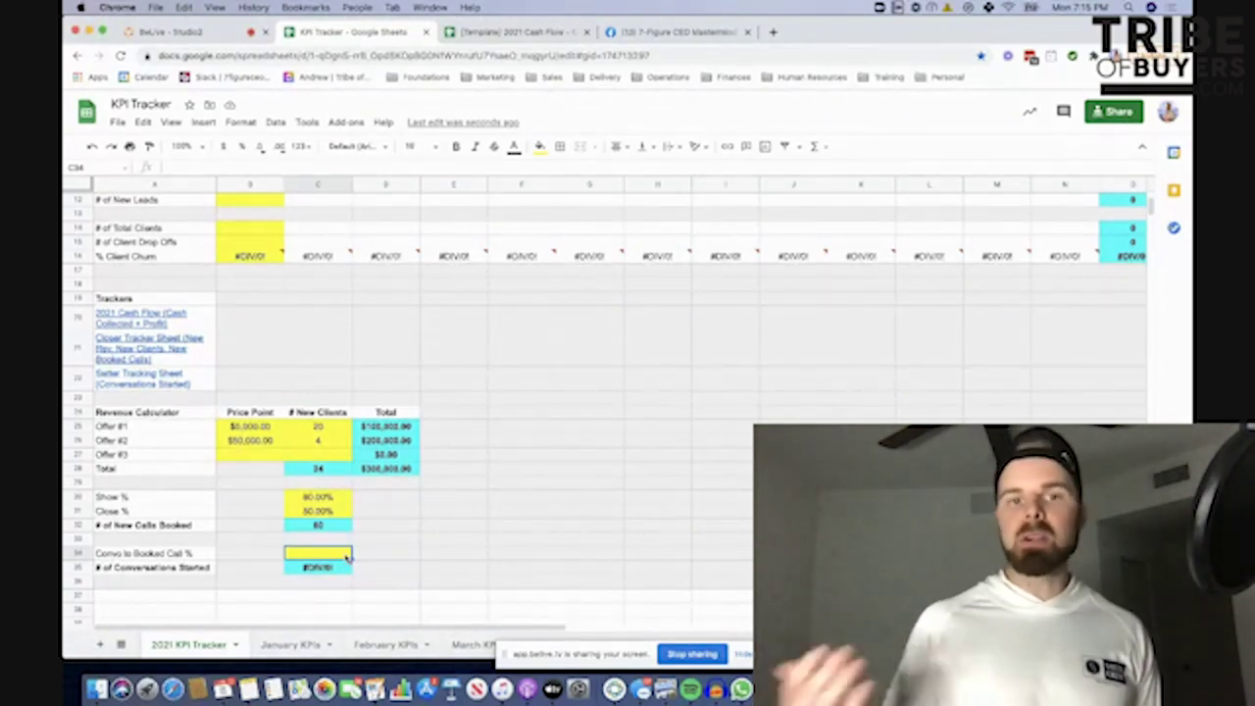
pyautogui.write('5%')
pyautogui.click(496, 550)
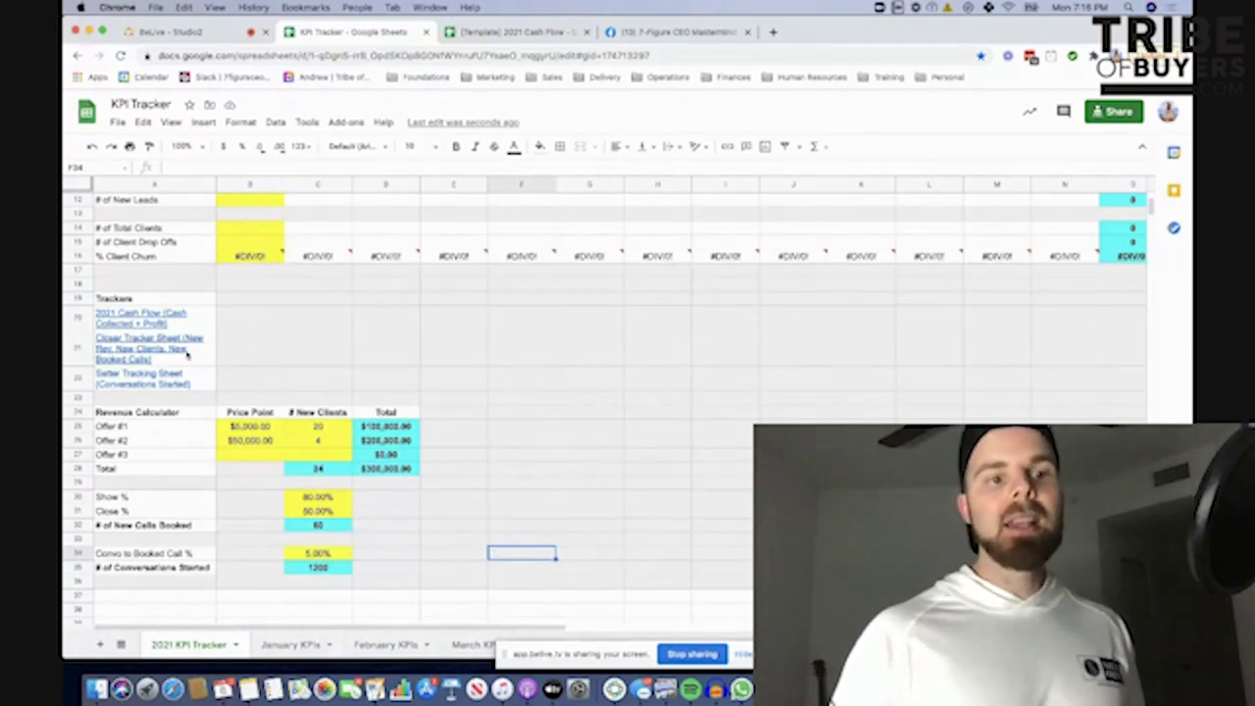
# - Review the Closer Tracker Sheet and Setter Tracking Sheet links in the Trackers list and switch to the BeLive stream
pyautogui.moveTo(186, 355)
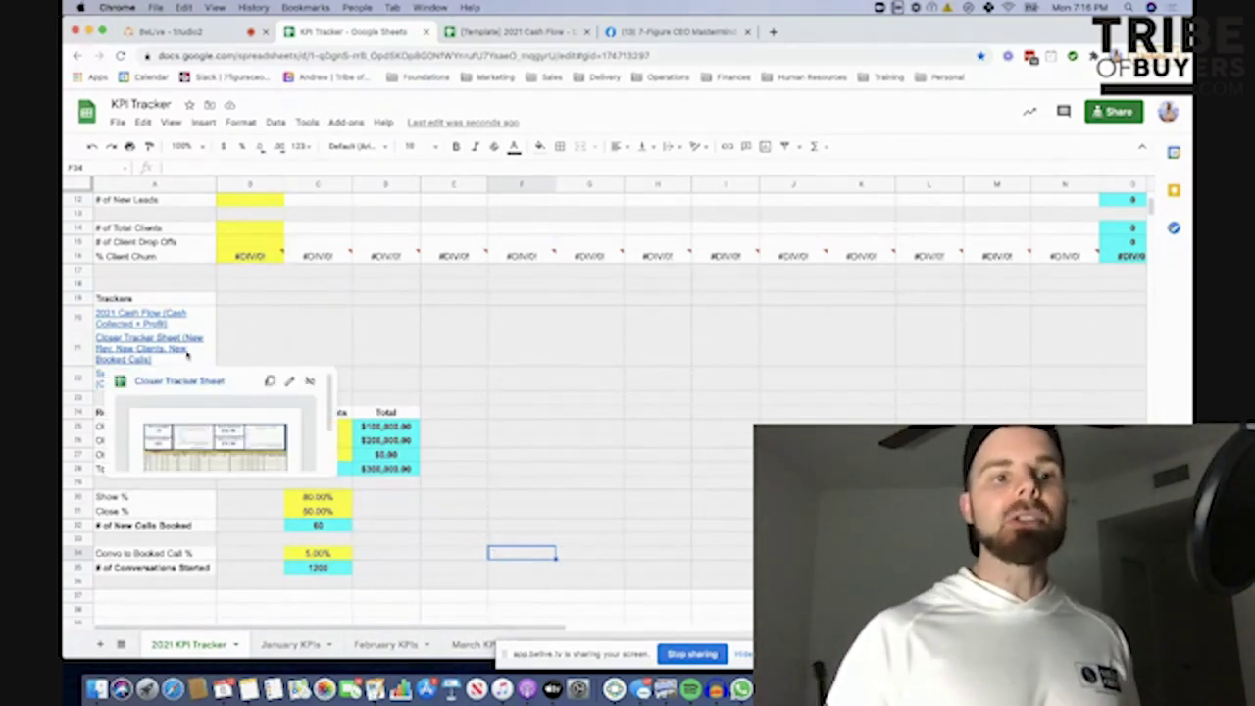
pyautogui.click(232, 350)
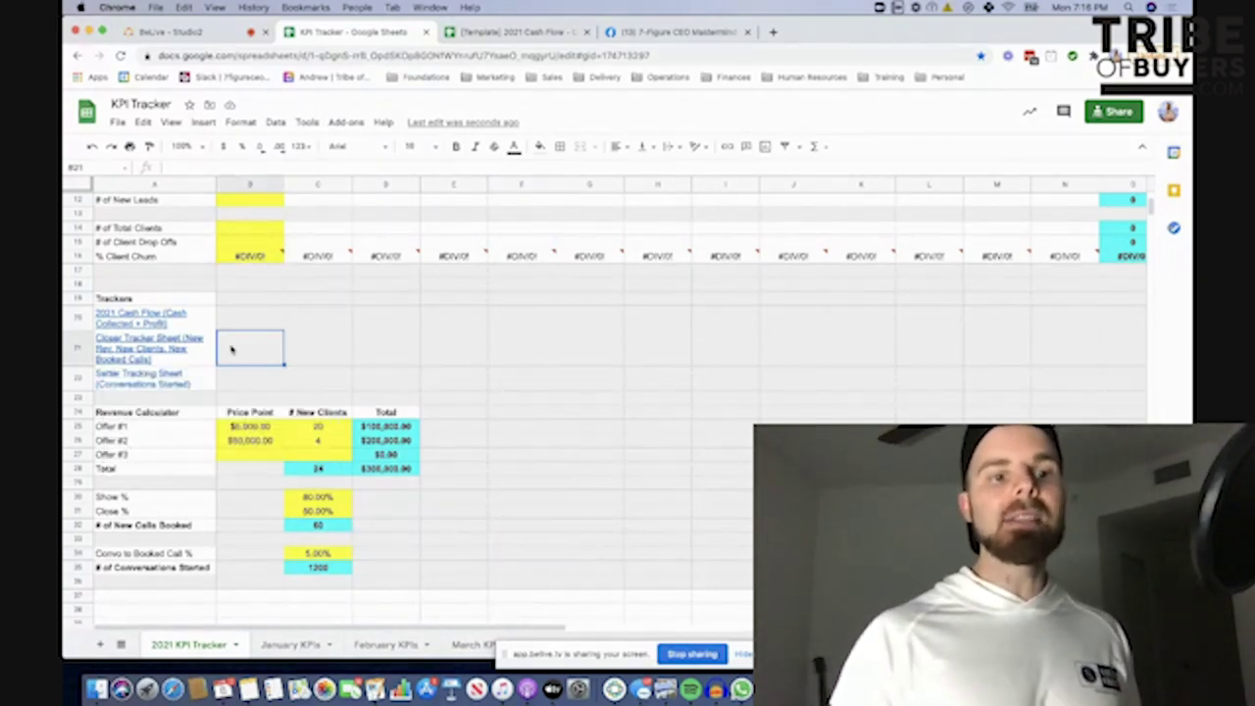
pyautogui.click(171, 350)
pyautogui.click(257, 329)
pyautogui.press('Down')
pyautogui.press('Down')
pyautogui.press('Left')
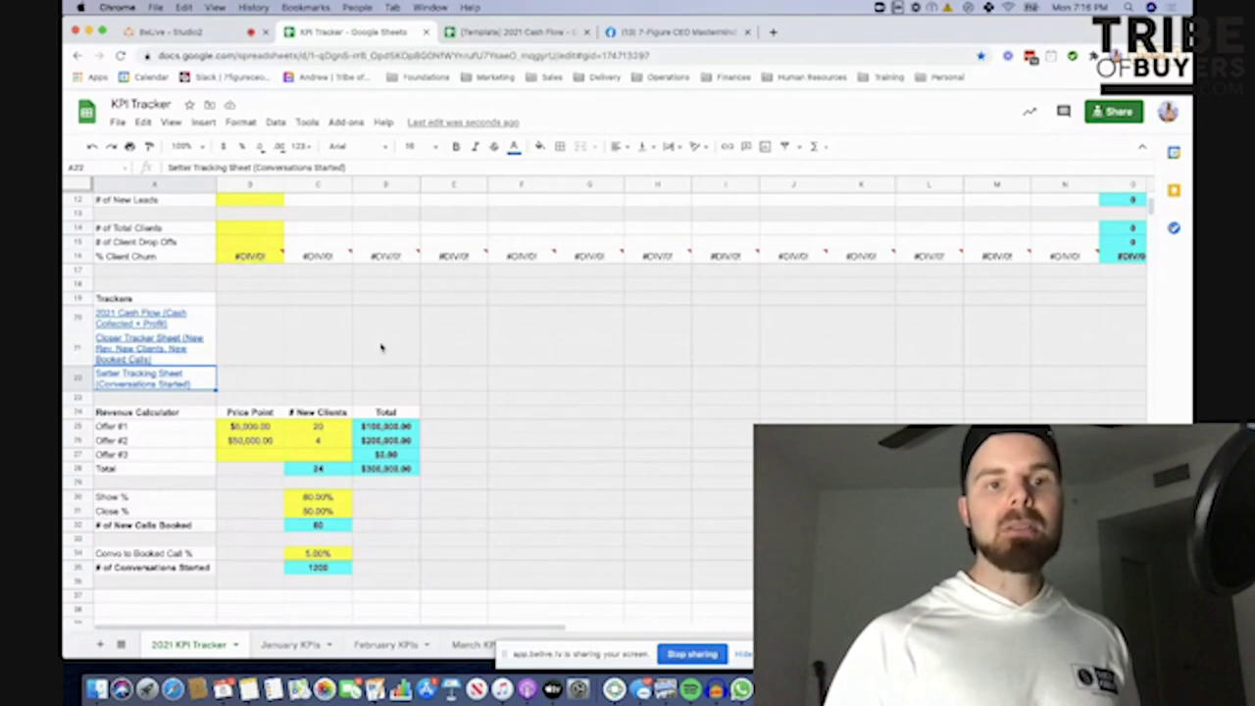
pyautogui.click(209, 35)
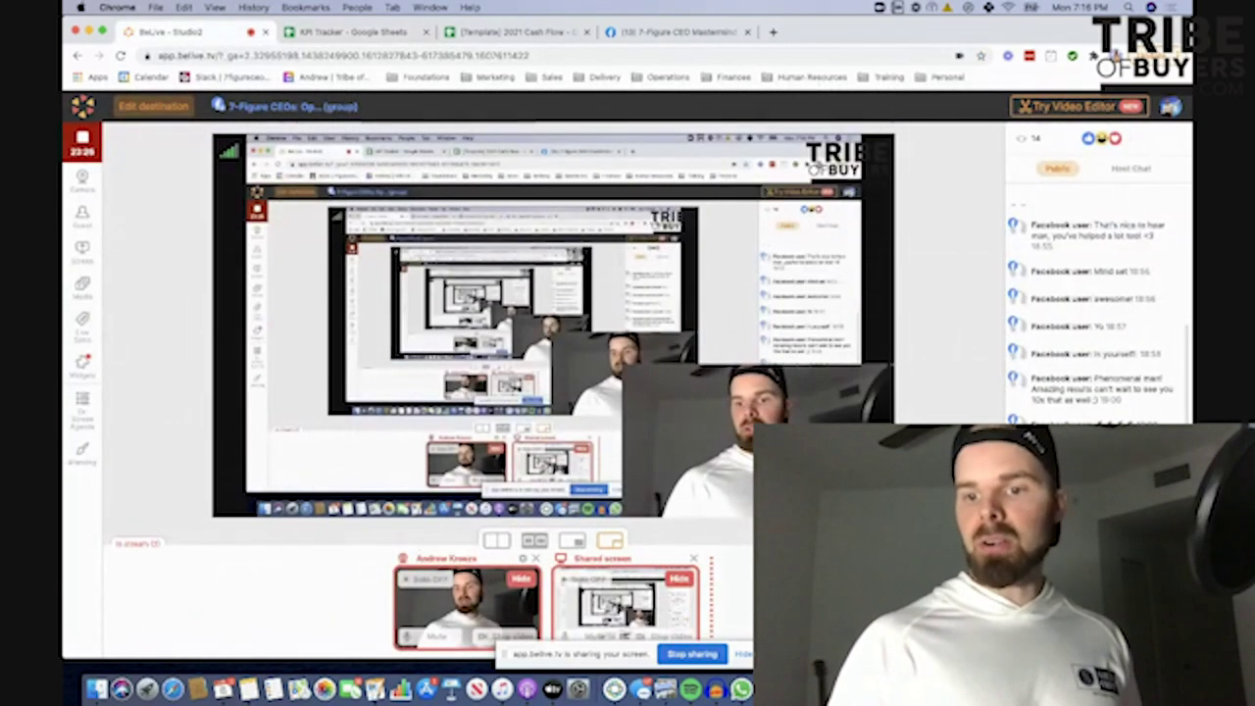